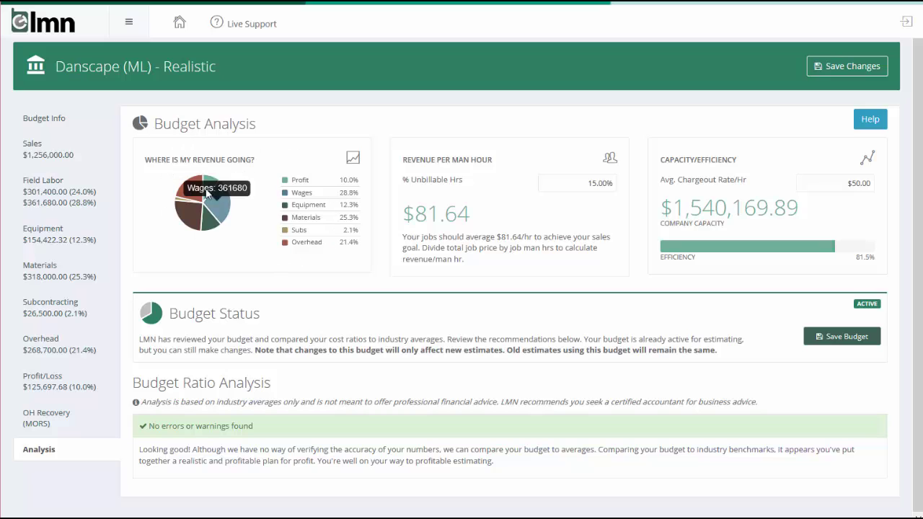
Set % Unbillable Hrs from 15.00% to 0%, dropping revenue per man hour to $69.39.
mouse_move(208, 231)
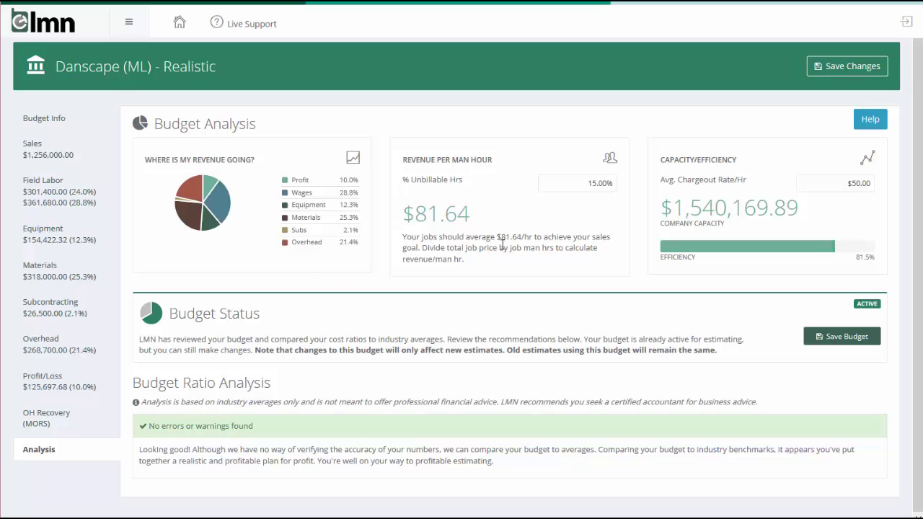
left_click_drag(582, 179, 613, 200)
type("0")
left_click(633, 186)
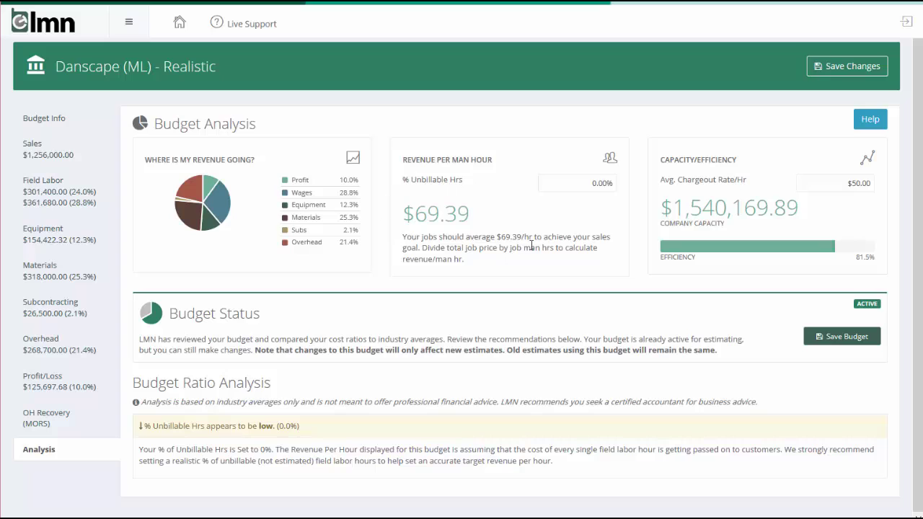
Change % Unbillable Hrs to 10%, then to 20%, giving $86.74 revenue per man hour.
left_click(608, 182)
type("10")
left_click(569, 209)
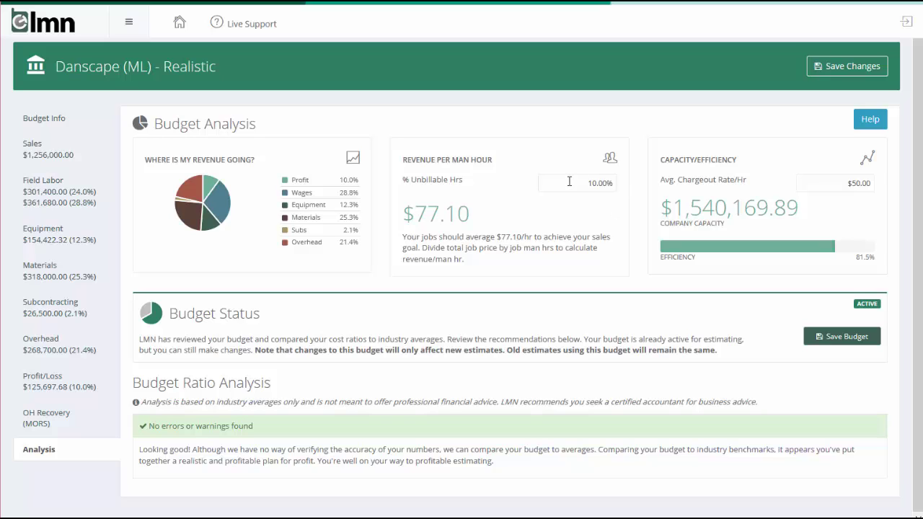
left_click_drag(570, 181, 619, 180)
type("20")
left_click(562, 231)
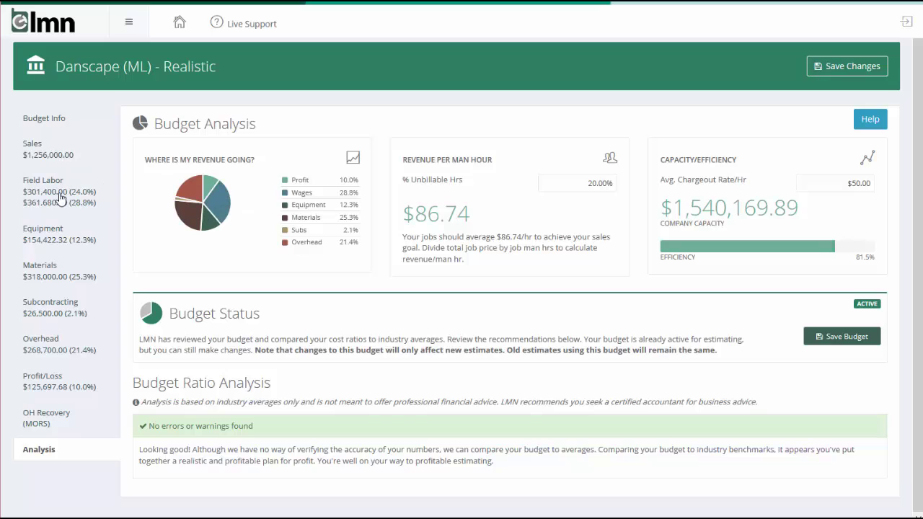
left_click_drag(560, 188, 648, 184)
left_click(589, 185)
left_click_drag(579, 186, 641, 196)
left_click(596, 228)
left_click_drag(470, 215, 405, 215)
left_click(424, 261)
left_click_drag(483, 216, 410, 215)
left_click(443, 251)
left_click(838, 183)
type("35")
left_click(851, 214)
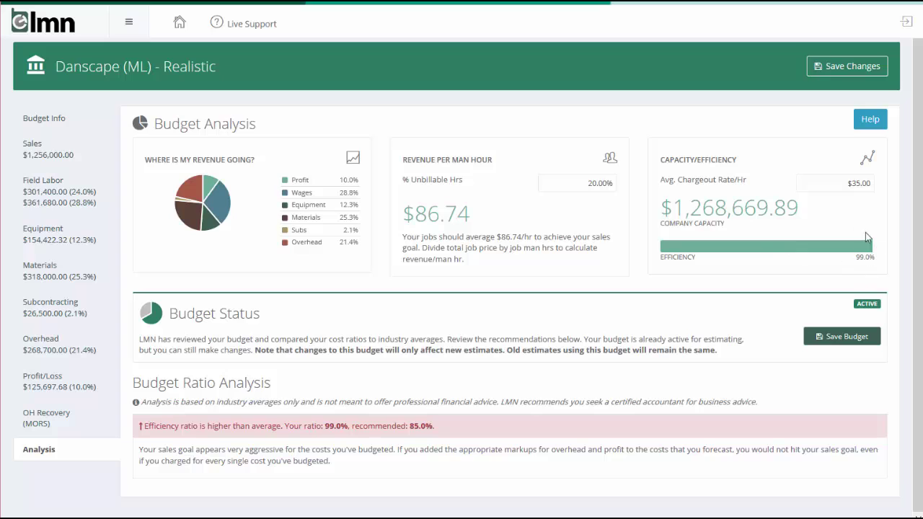
left_click_drag(835, 182, 879, 186)
type("50")
left_click(855, 208)
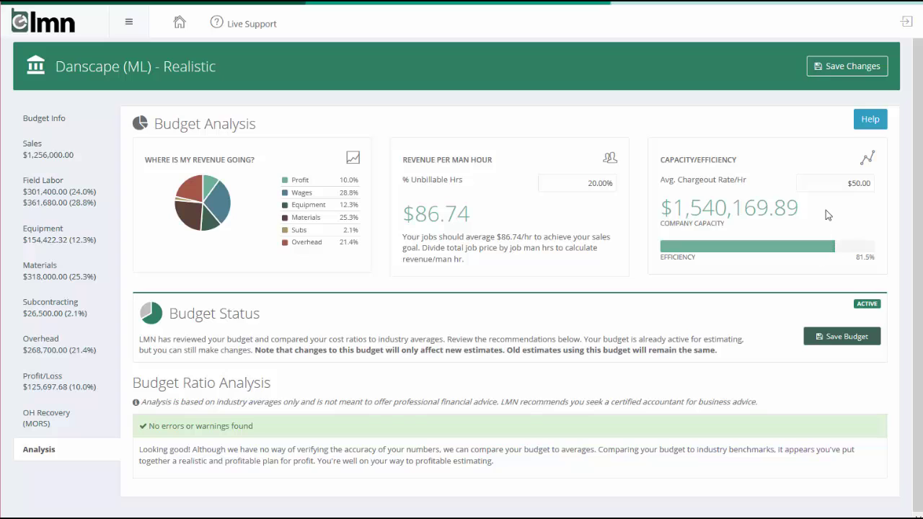
left_click_drag(831, 183, 891, 213)
left_click_drag(840, 184, 905, 179)
left_click(859, 205)
left_click_drag(798, 210, 662, 211)
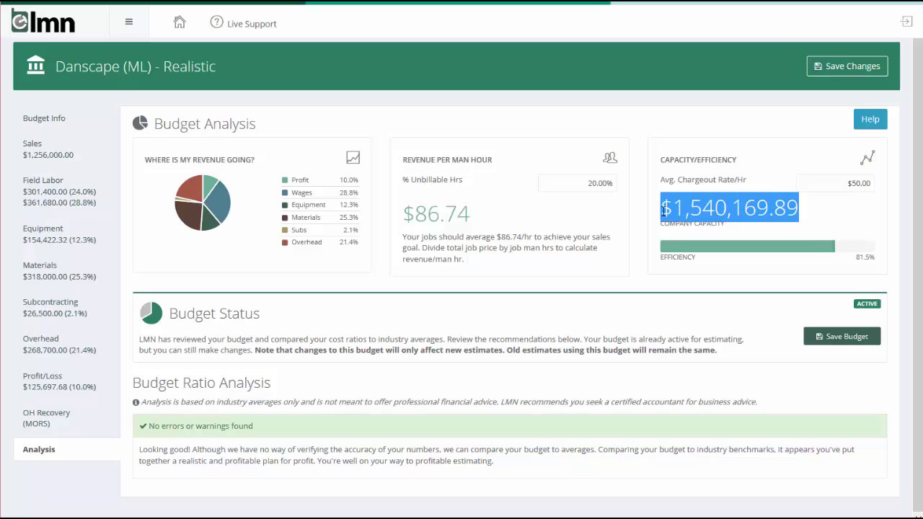
left_click(691, 286)
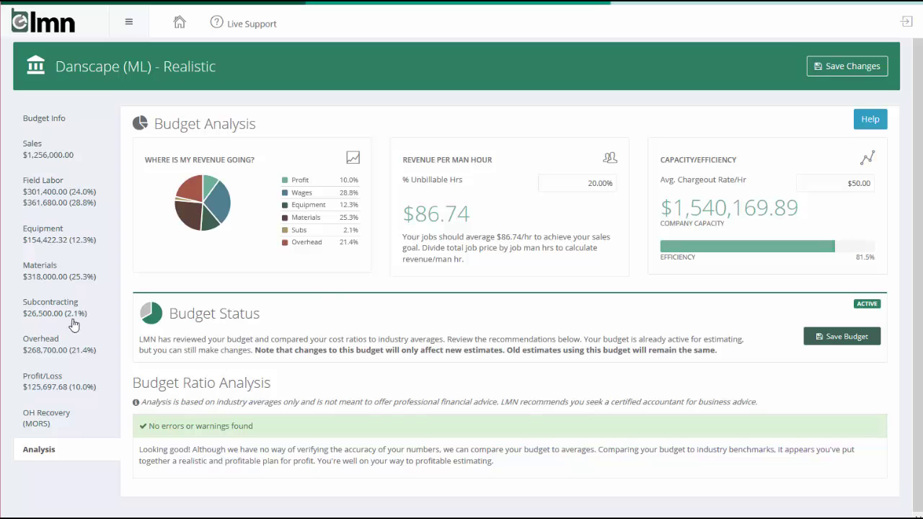
left_click_drag(848, 183, 876, 174)
Lower Avg. Chargeout Rate/Hr to $40.00 for $1,359,169.89 capacity at 92.4% efficiency, then reselect it.
type("40")
left_click(850, 220)
left_click(843, 184)
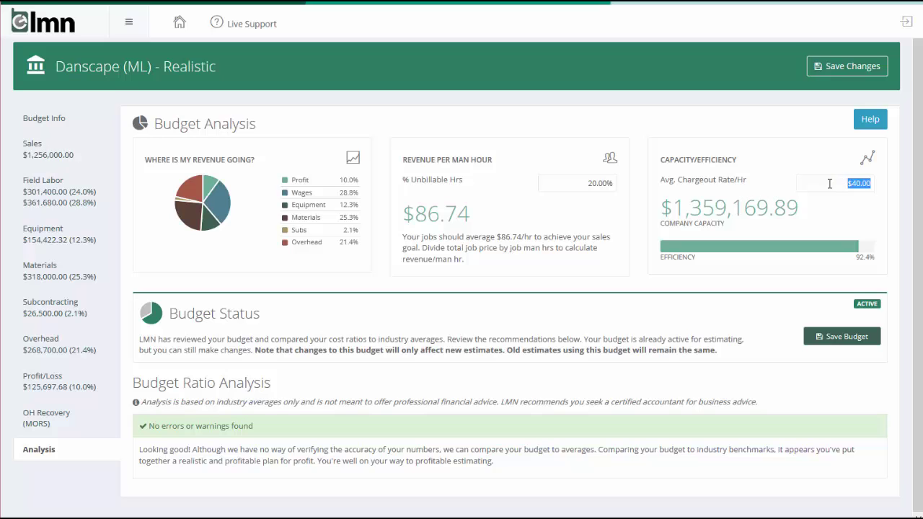
left_click_drag(829, 184, 877, 188)
Restore Avg. Chargeout Rate/Hr to $50.00, returning capacity to $1,540,169.89 at 81.5% efficiency.
type("50")
left_click(851, 210)
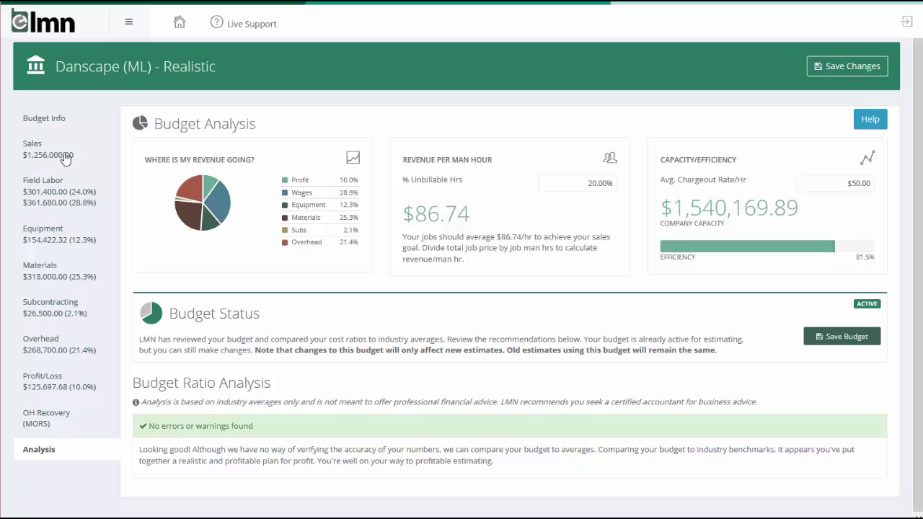
left_click_drag(847, 183, 871, 185)
Open the Material Budget to compare its 25.3% material ratio with the 24.6% industry average.
left_click(33, 274)
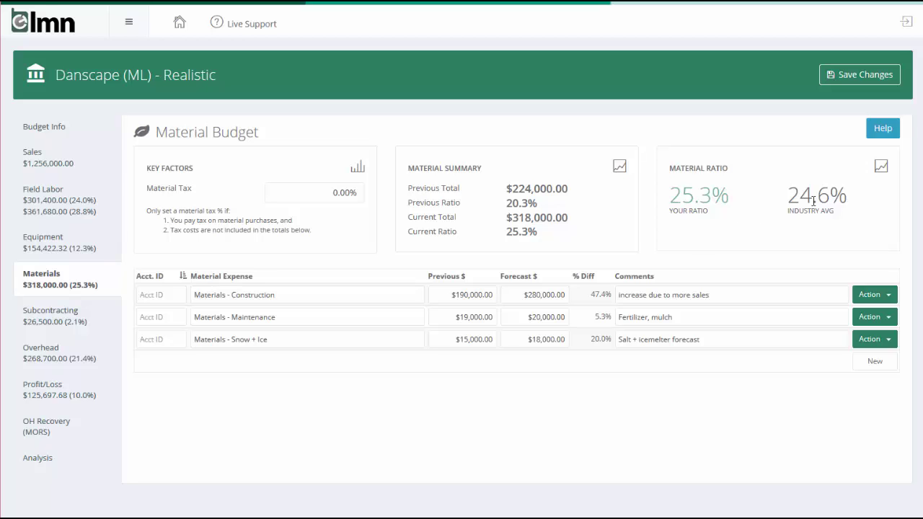
left_click(48, 131)
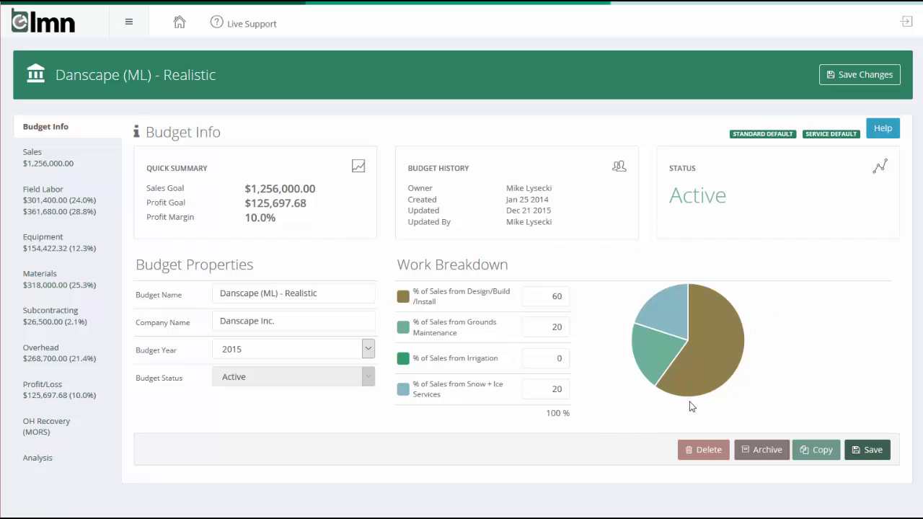
mouse_move(692, 393)
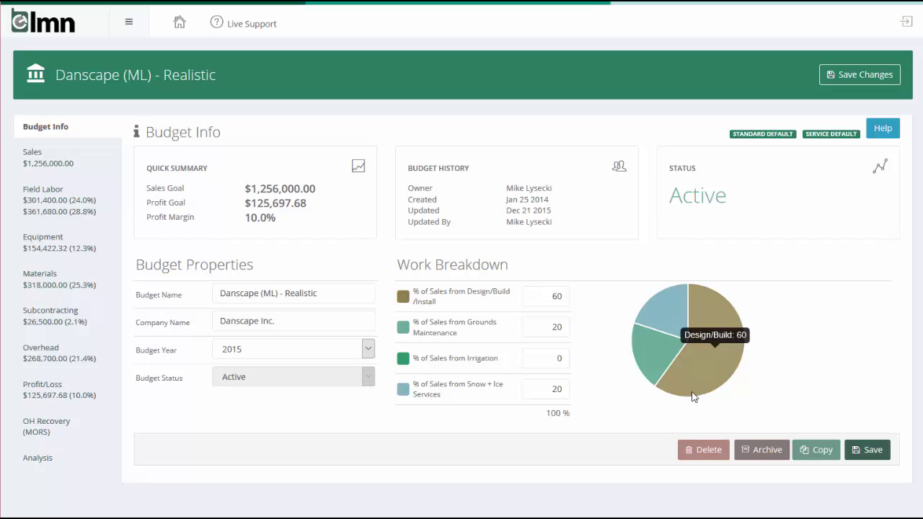
left_click(44, 279)
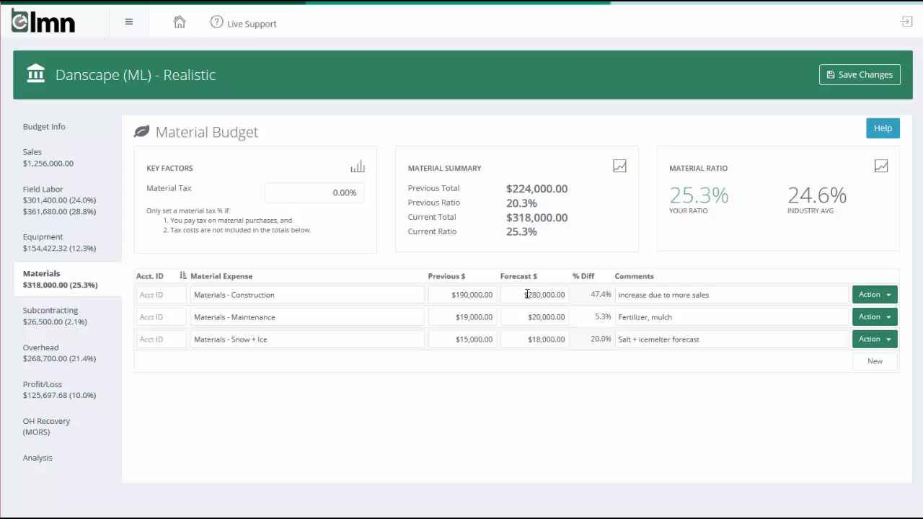
Change the Materials - Construction forecast to $380,000, raising total materials to $418,000 (33.3%).
left_click_drag(521, 294, 592, 292)
type("380,000")
left_click(626, 395)
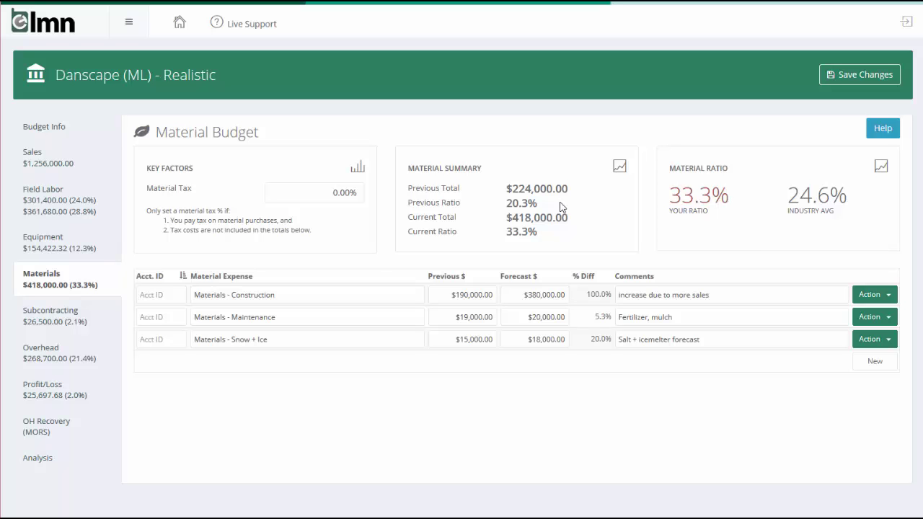
Review the Budget Analysis warnings caused by the raised 33.3% materials ratio.
left_click(36, 460)
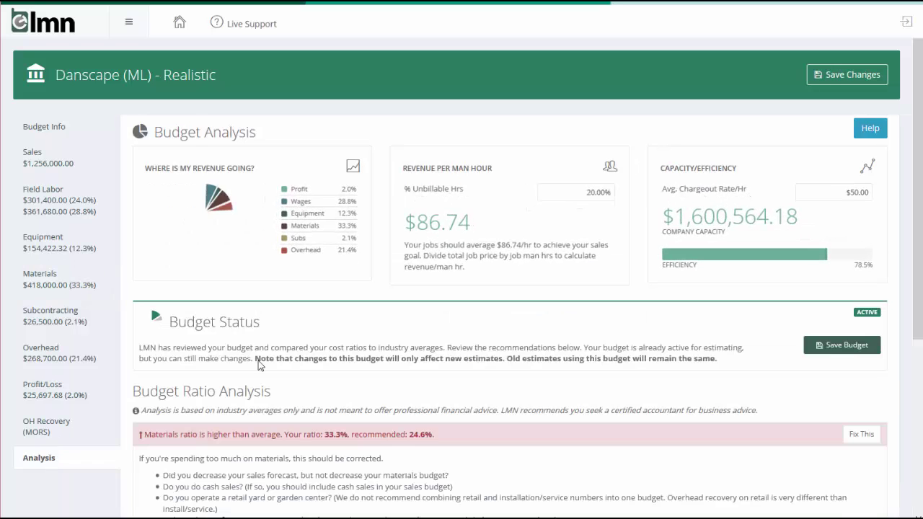
scroll(427, 287, "down", 3)
scroll(427, 288, "down", 1)
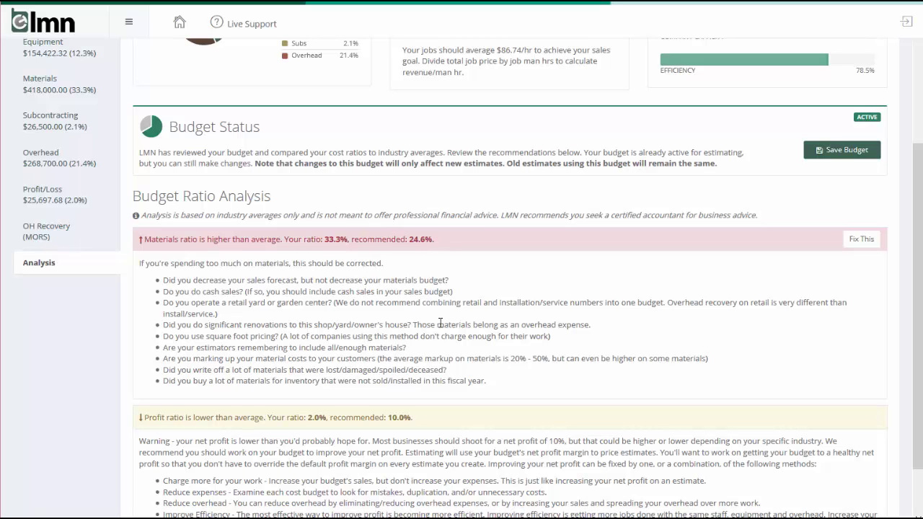
scroll(465, 294, "up", 3)
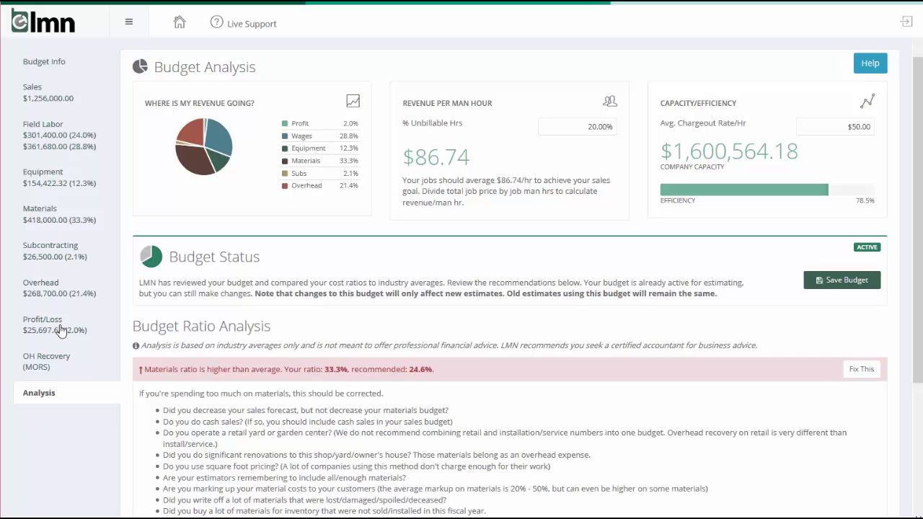
scroll(374, 258, "down", 3)
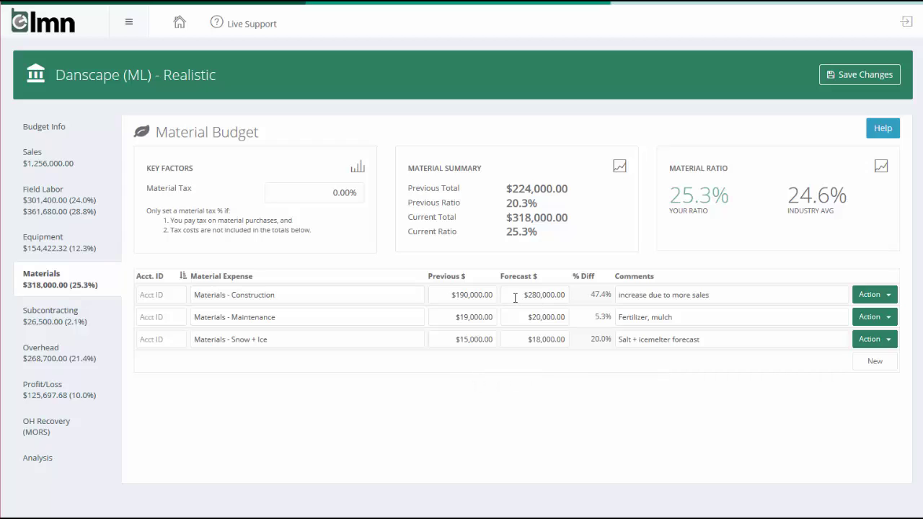
Recheck the Budget Analysis, confirming no errors or warnings at 10.0% profit and 25.3% materials.
left_click(552, 295)
left_click(36, 460)
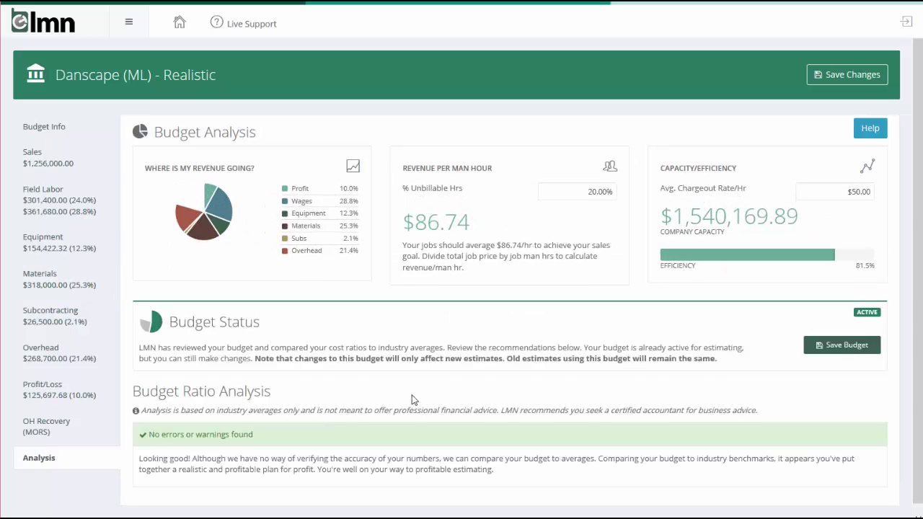
scroll(405, 396, "down", 1)
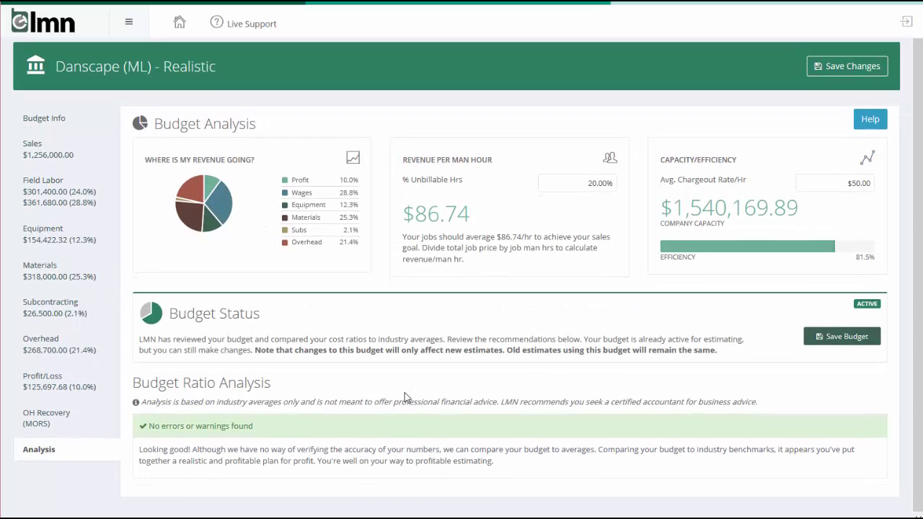
left_click(65, 347)
left_click_drag(502, 309, 605, 303)
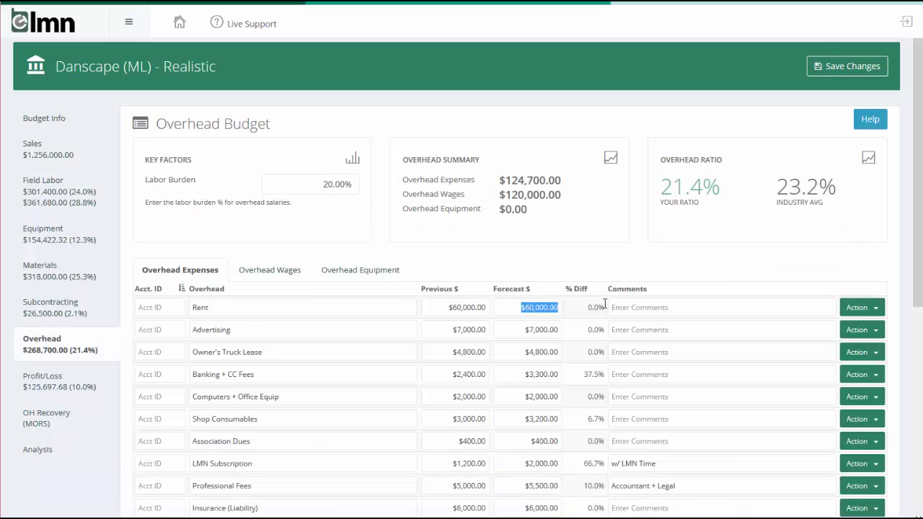
type("160000")
left_click(585, 261)
left_click(36, 452)
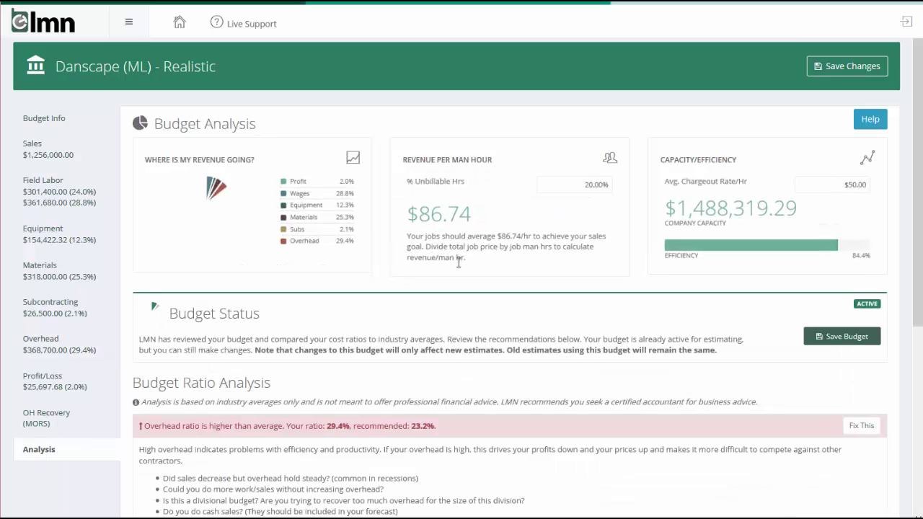
scroll(466, 274, "down", 2)
scroll(464, 291, "down", 1)
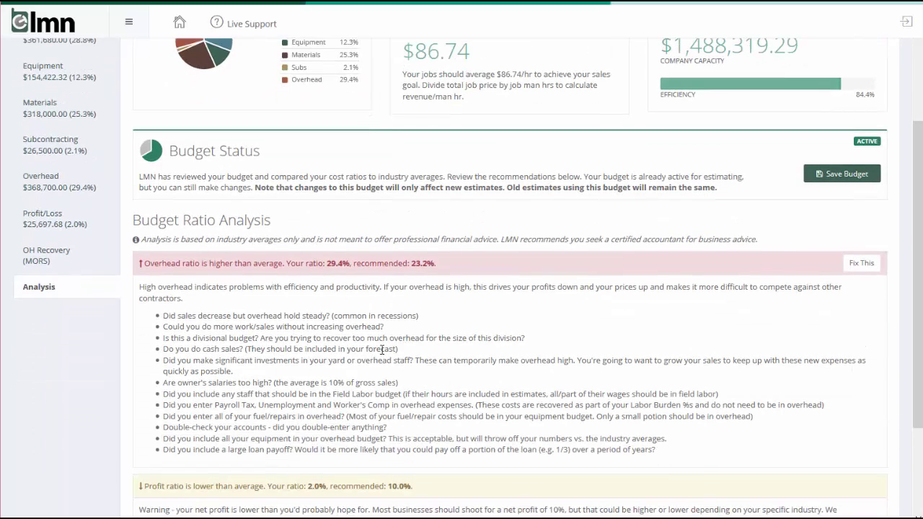
scroll(418, 336, "down", 2)
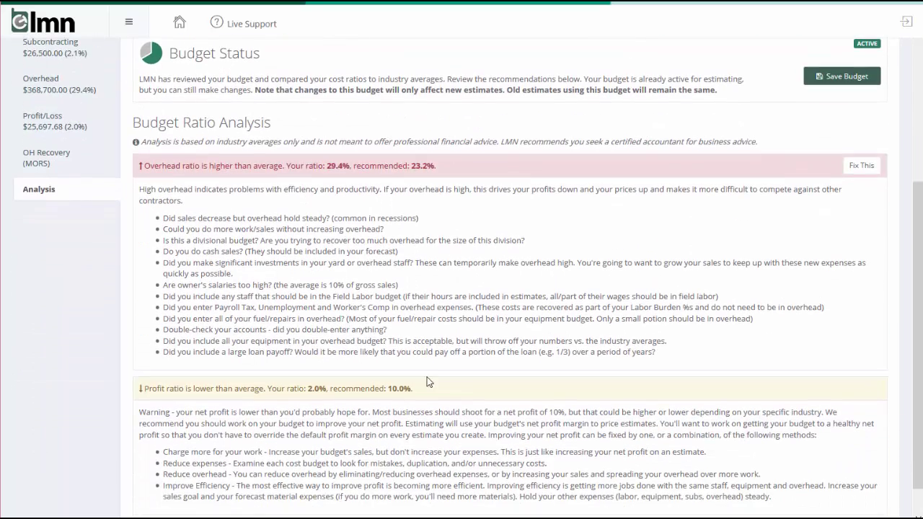
scroll(427, 382, "up", 5)
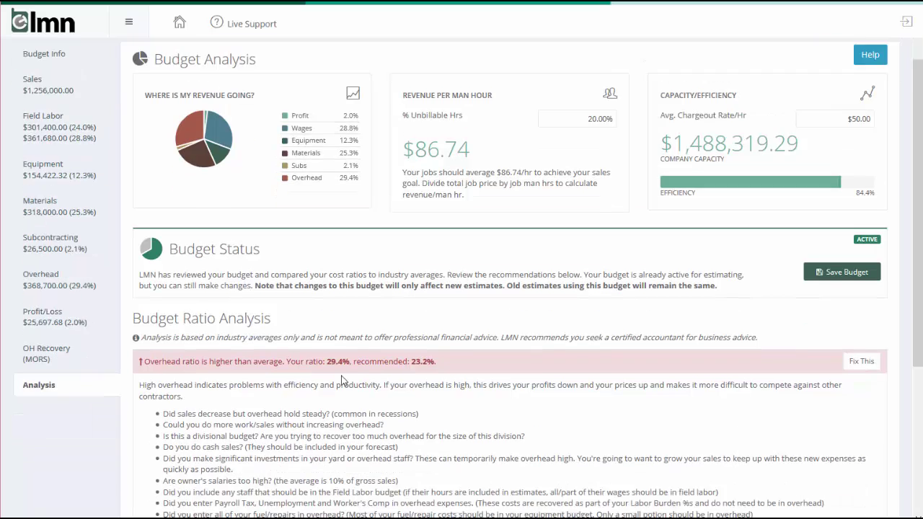
scroll(342, 380, "down", 2)
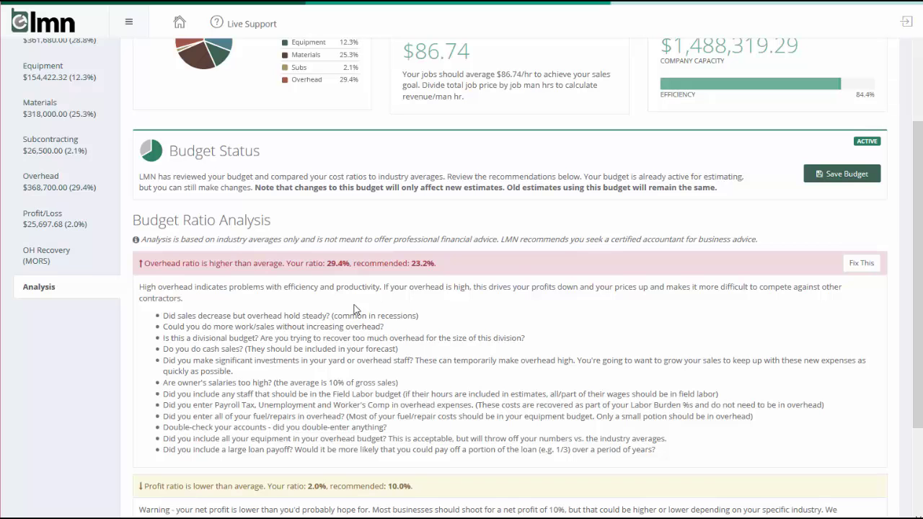
scroll(352, 398, "down", 1)
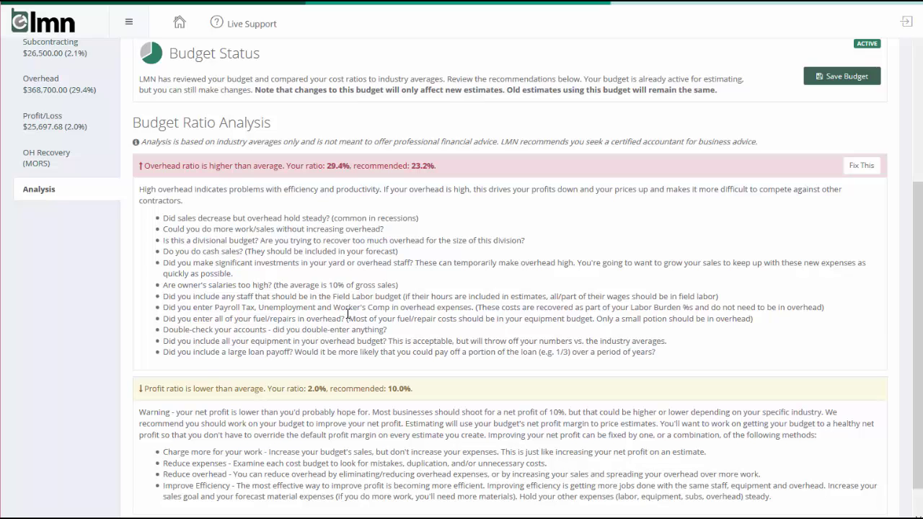
scroll(569, 292, "up", 1)
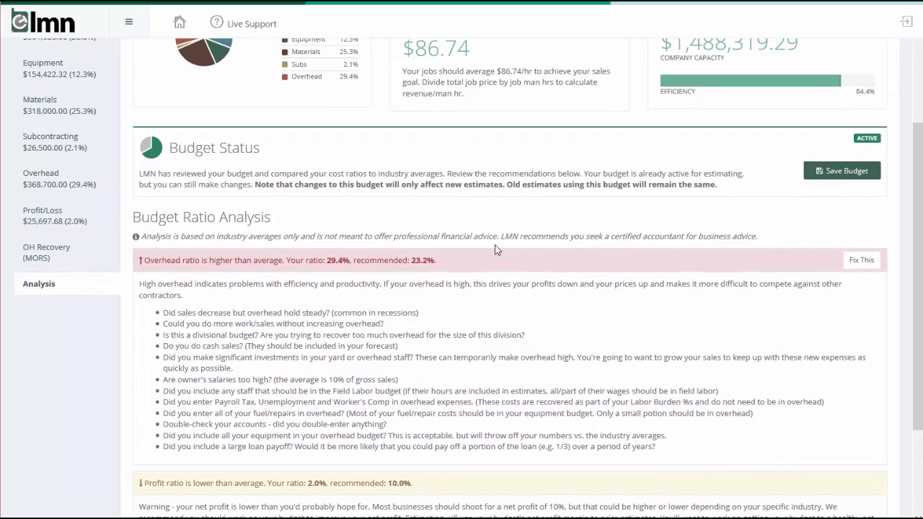
left_click_drag(497, 236, 393, 236)
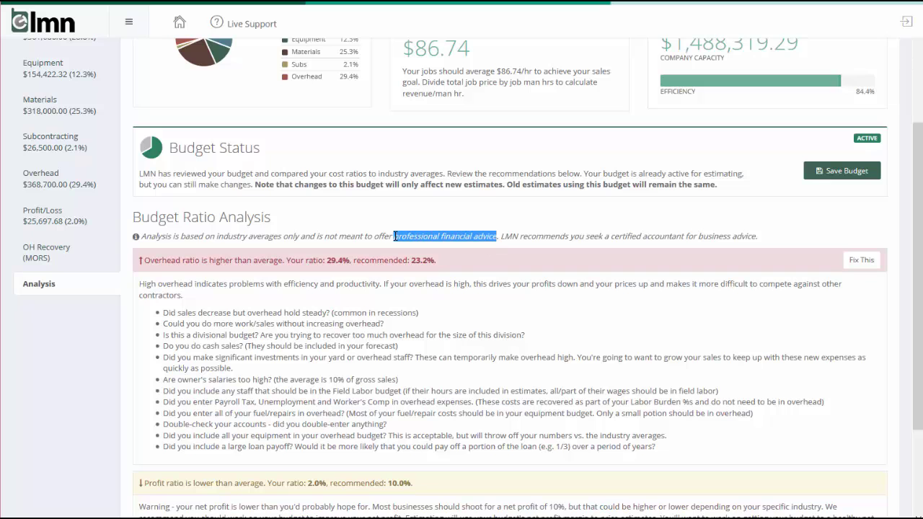
left_click(450, 318)
scroll(450, 317, "up", 1)
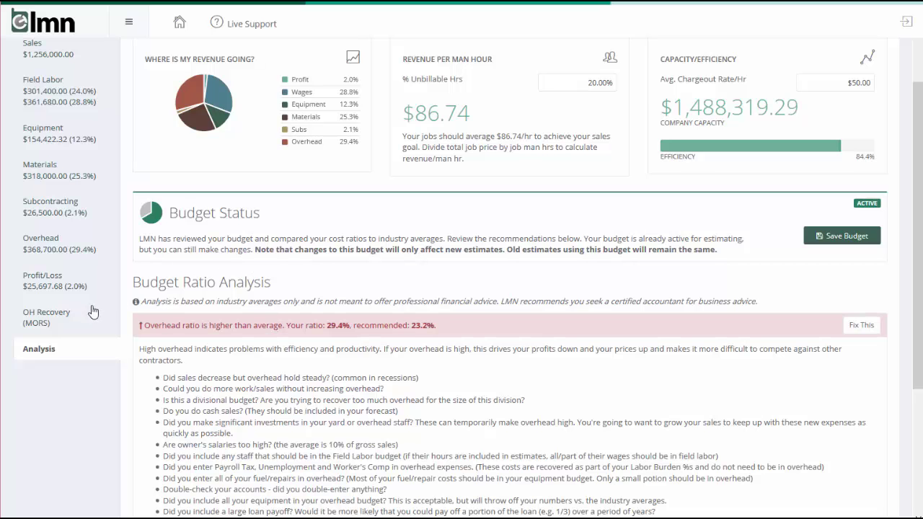
Correct the Rent overhead forecast from $160,000 to $60,000 and recheck the budget analysis.
left_click(43, 244)
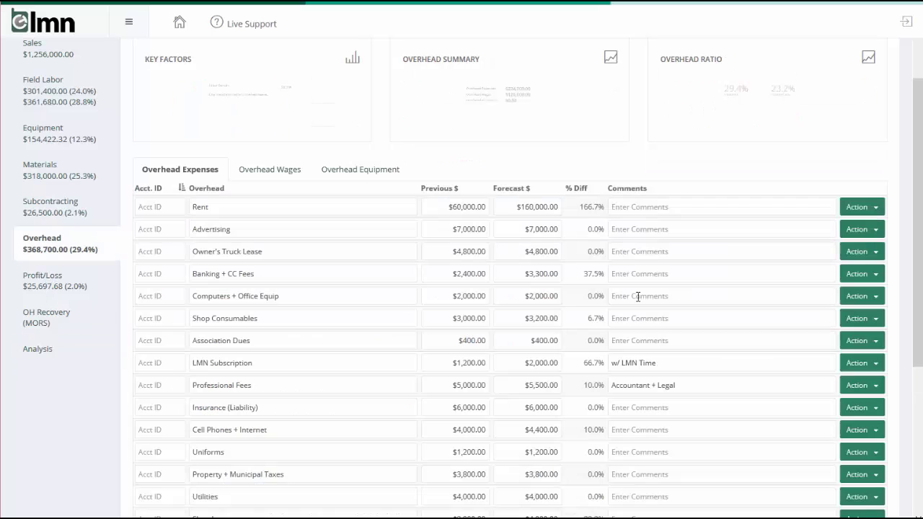
left_click(513, 207)
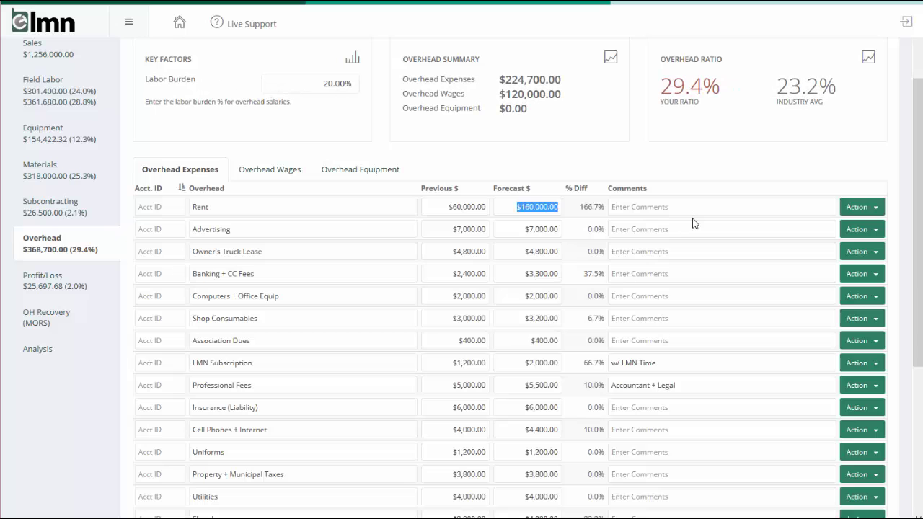
type("60000")
left_click(518, 98)
left_click(39, 349)
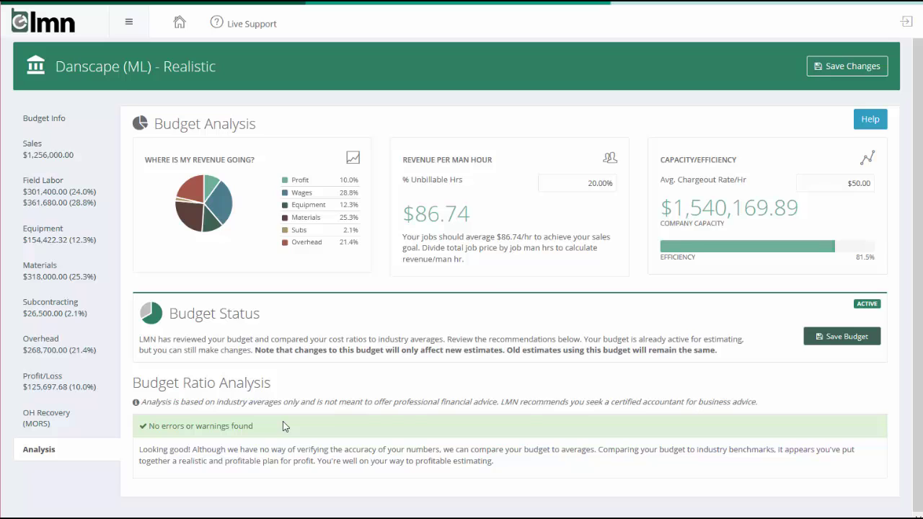
scroll(283, 421, "up", 1)
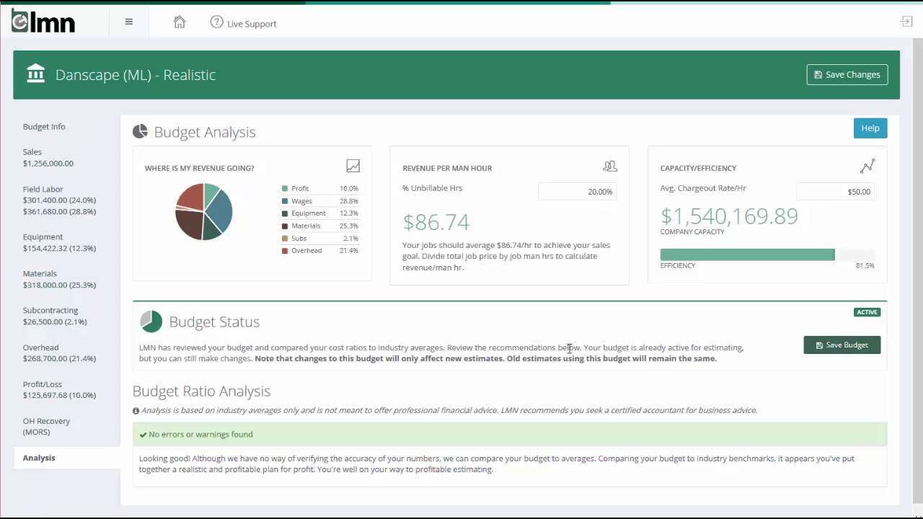
View the Budget Info page, then the Field Labor Budget showing $301,400.00 total wages.
left_click(47, 130)
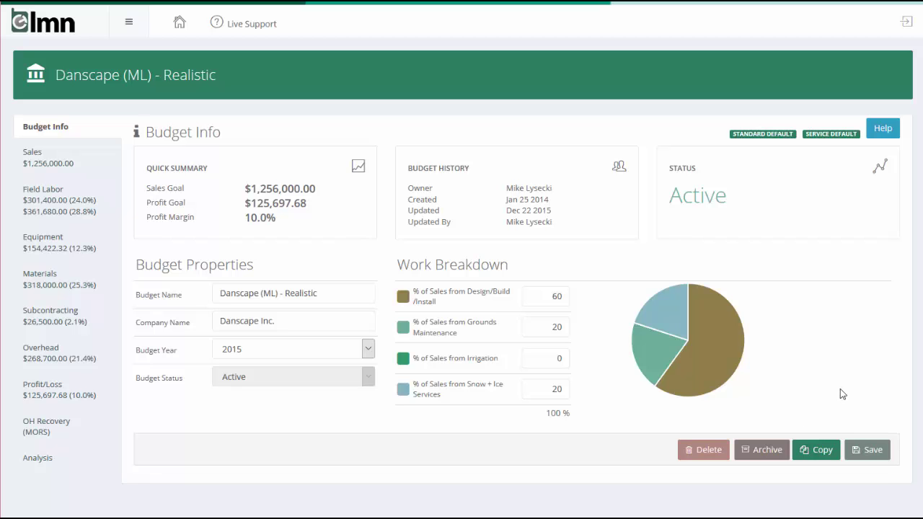
left_click(47, 203)
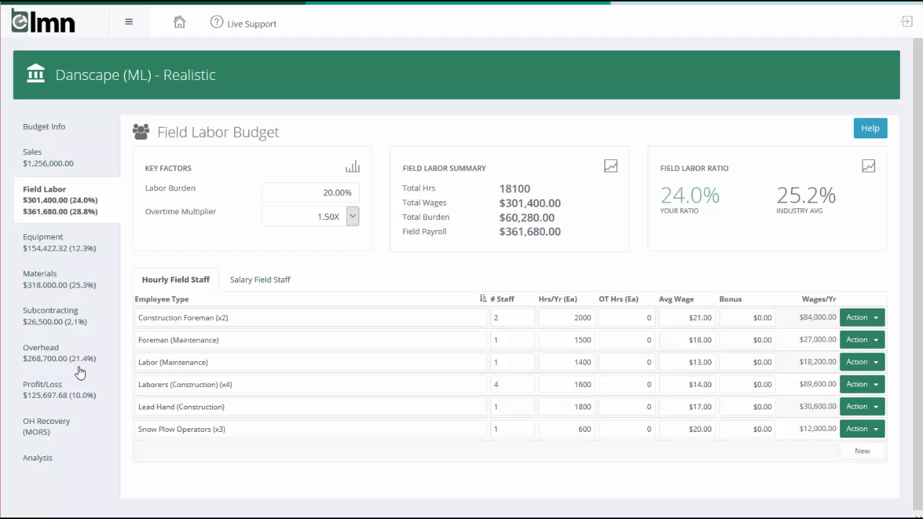
Return to Budget Analysis and review the 20.00% unbillable hours and $86.74 revenue per man hour.
left_click(37, 460)
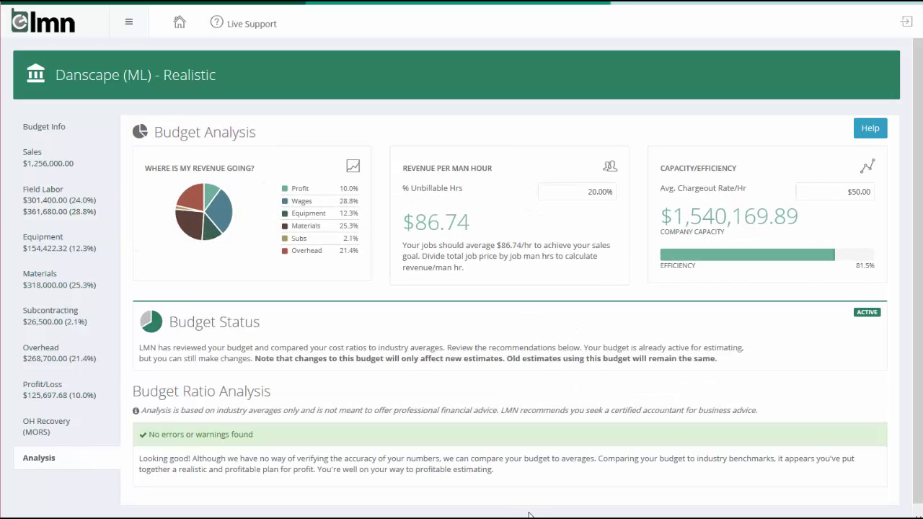
left_click(572, 192)
left_click_drag(473, 224, 402, 231)
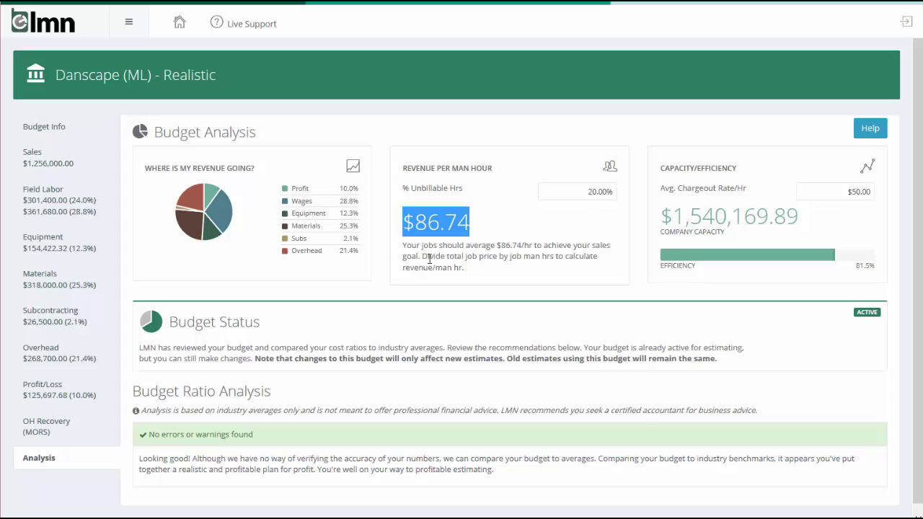
left_click(430, 230)
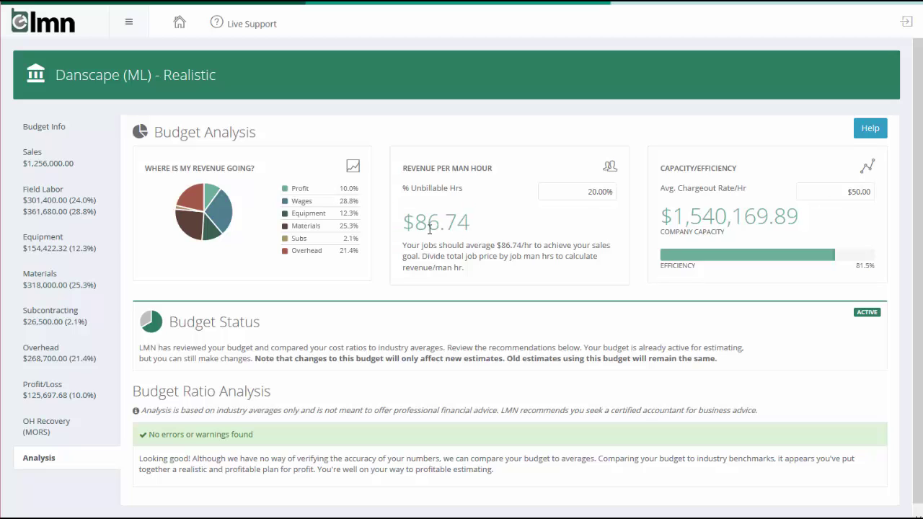
scroll(434, 244, "down", 1)
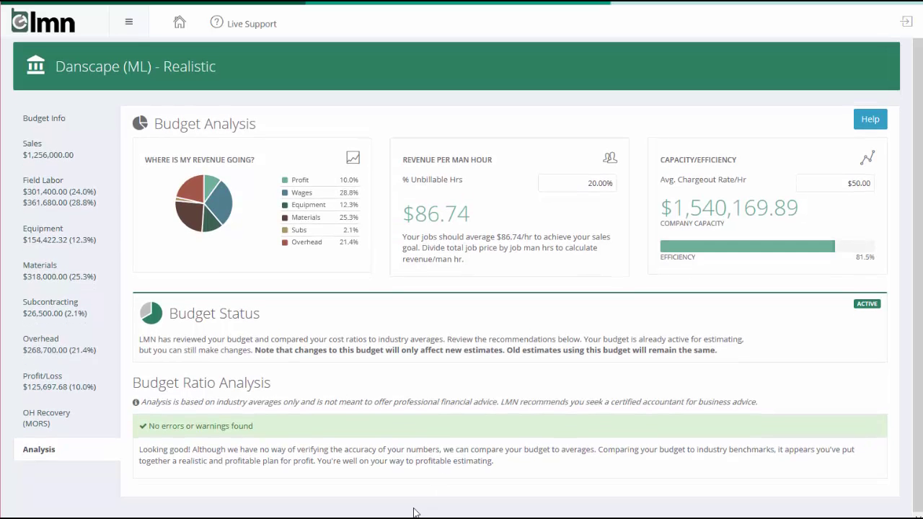